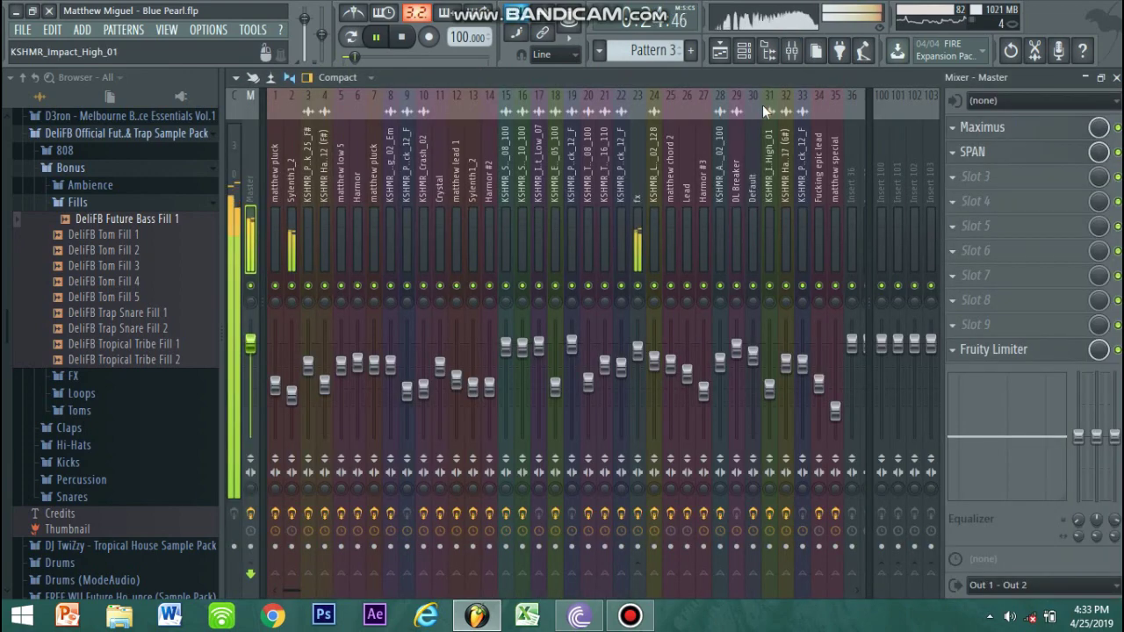
Step: Apply the 1/4 Bt Gate volume preset in Gross Beat on the Sylenth1_2 mixer track
{"action": "left_click", "coordinate": [289, 244]}
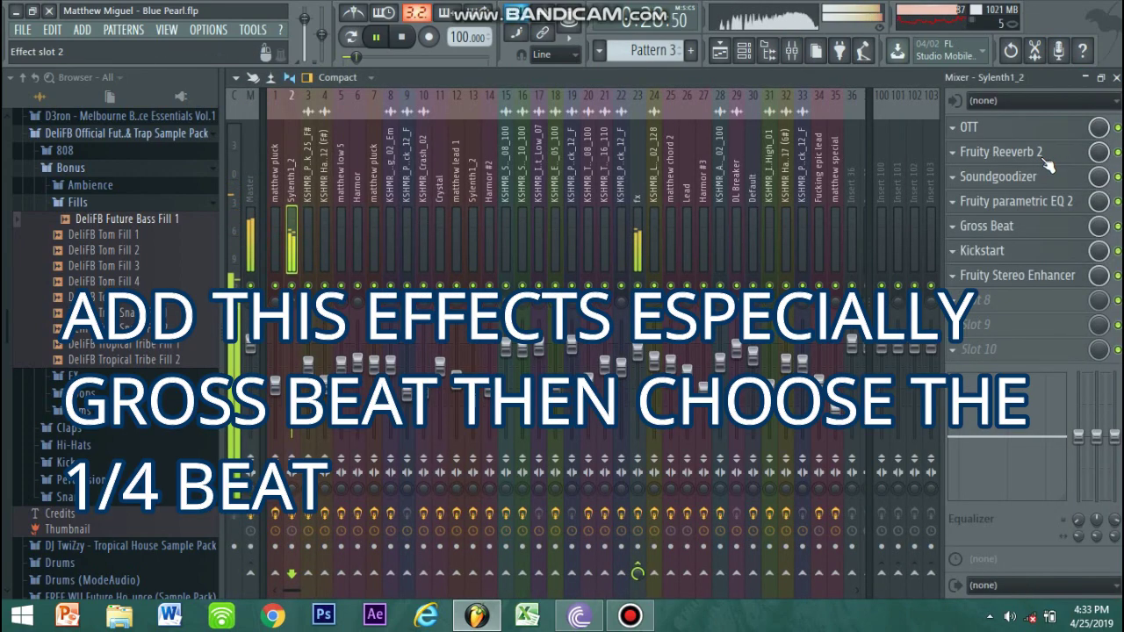
{"action": "left_click", "coordinate": [1021, 226]}
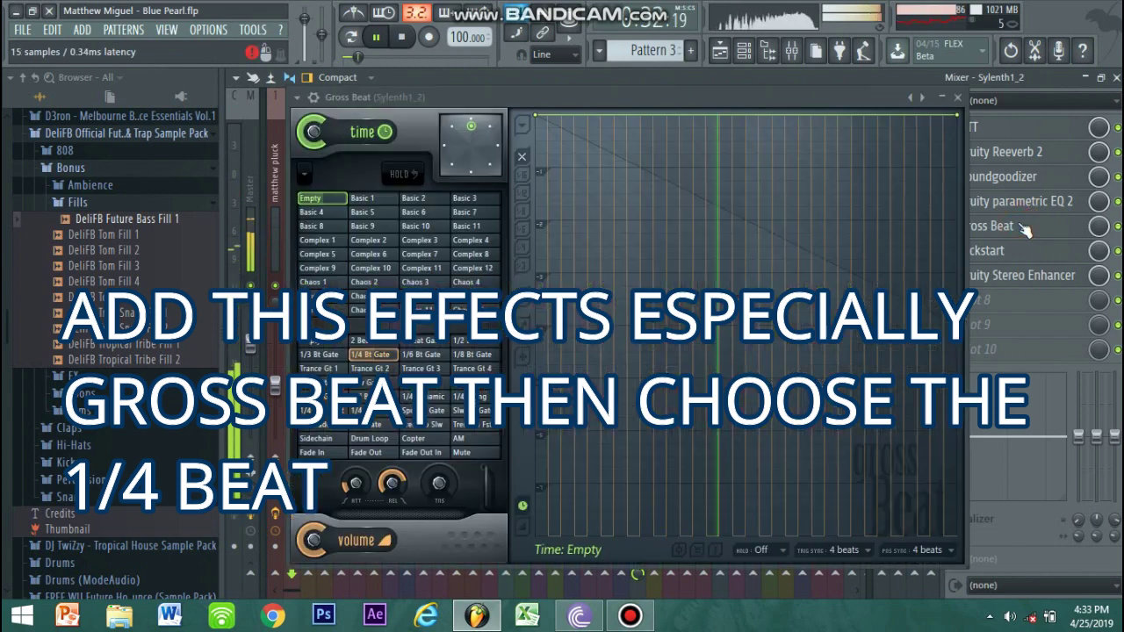
{"action": "left_click", "coordinate": [373, 355]}
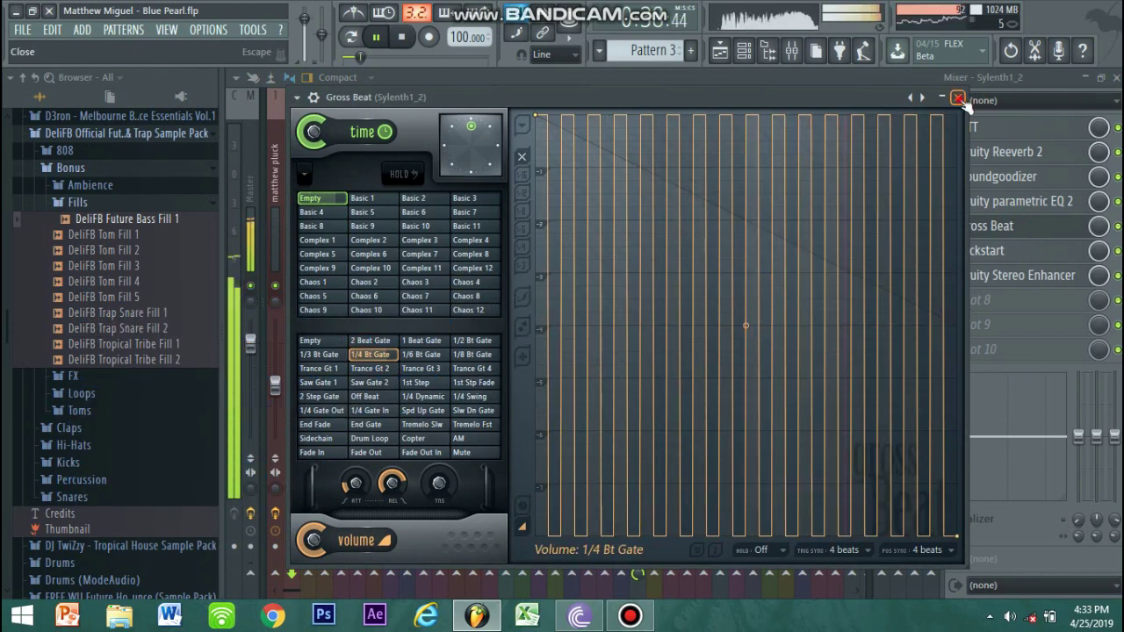
{"action": "left_click", "coordinate": [957, 98]}
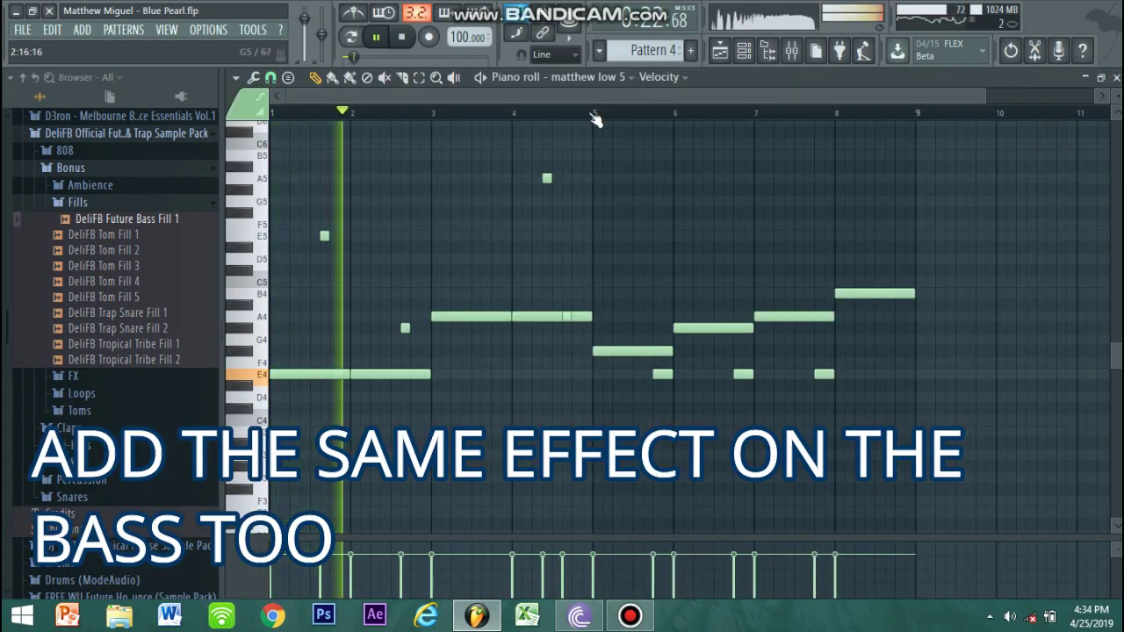
Step: Find the Pattern 4 bass channel, routed to mixer track 5, in the channel rack
{"action": "left_click", "coordinate": [743, 50]}
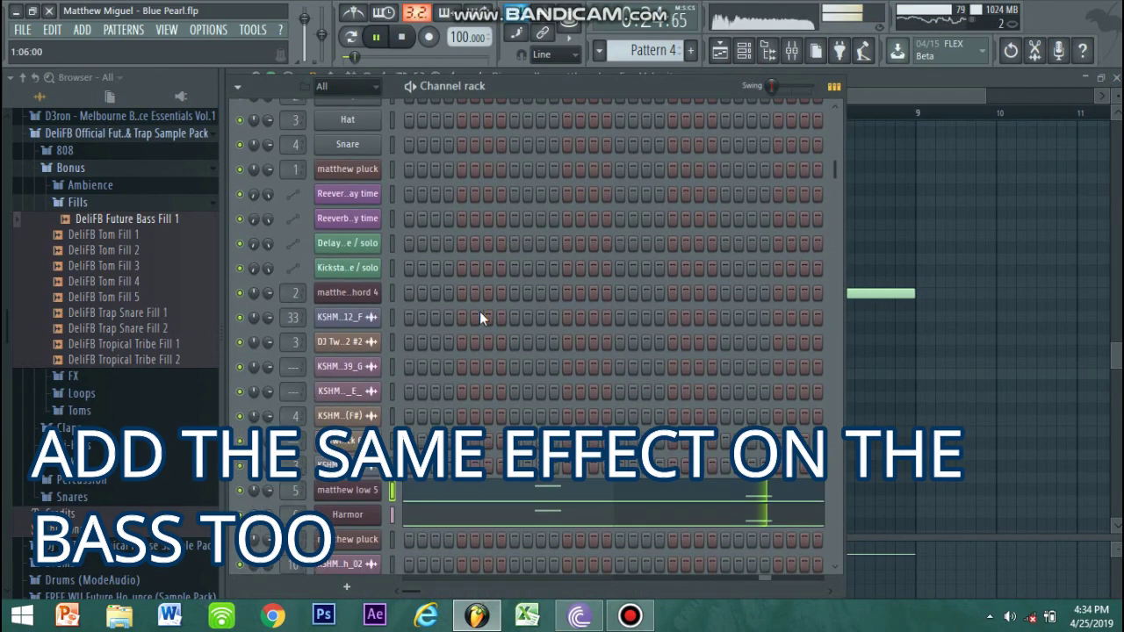
{"action": "scroll", "coordinate": [479, 311], "scroll_direction": "down", "scroll_amount": 5}
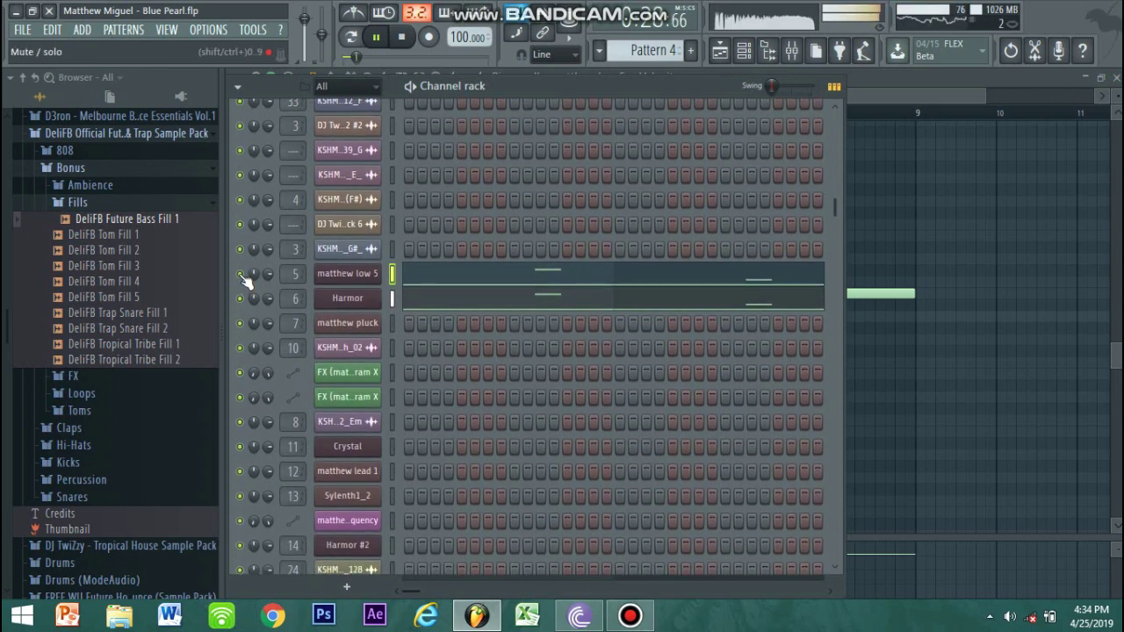
{"action": "left_click", "coordinate": [745, 52]}
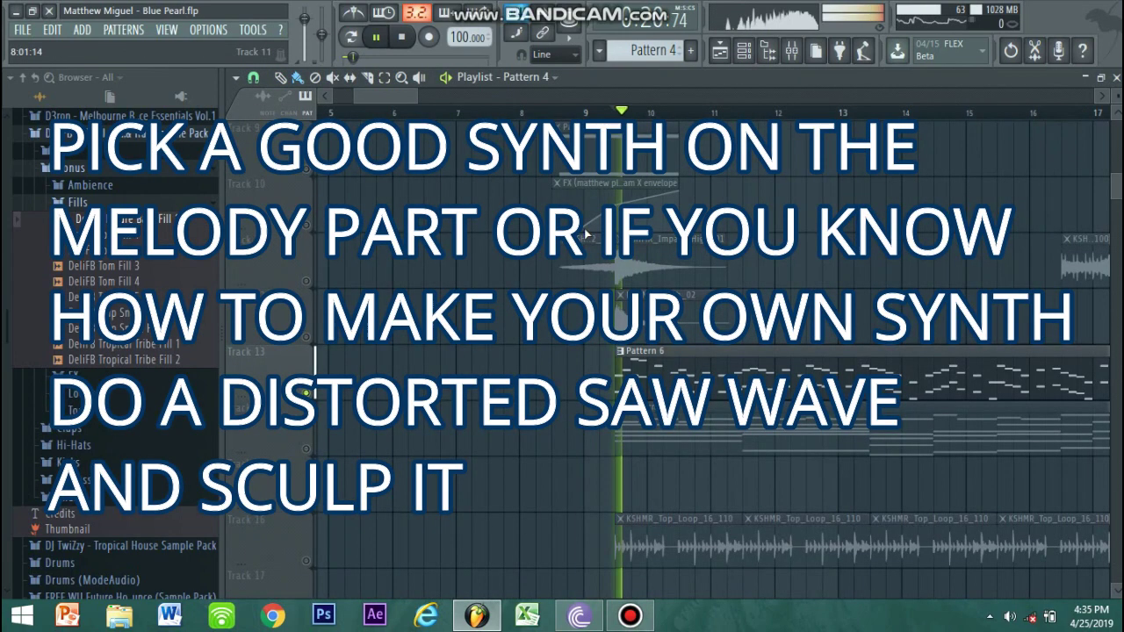
Step: Examine the Crystal synth's melody notes of Pattern 6 in the piano roll
{"action": "double_click", "coordinate": [673, 369]}
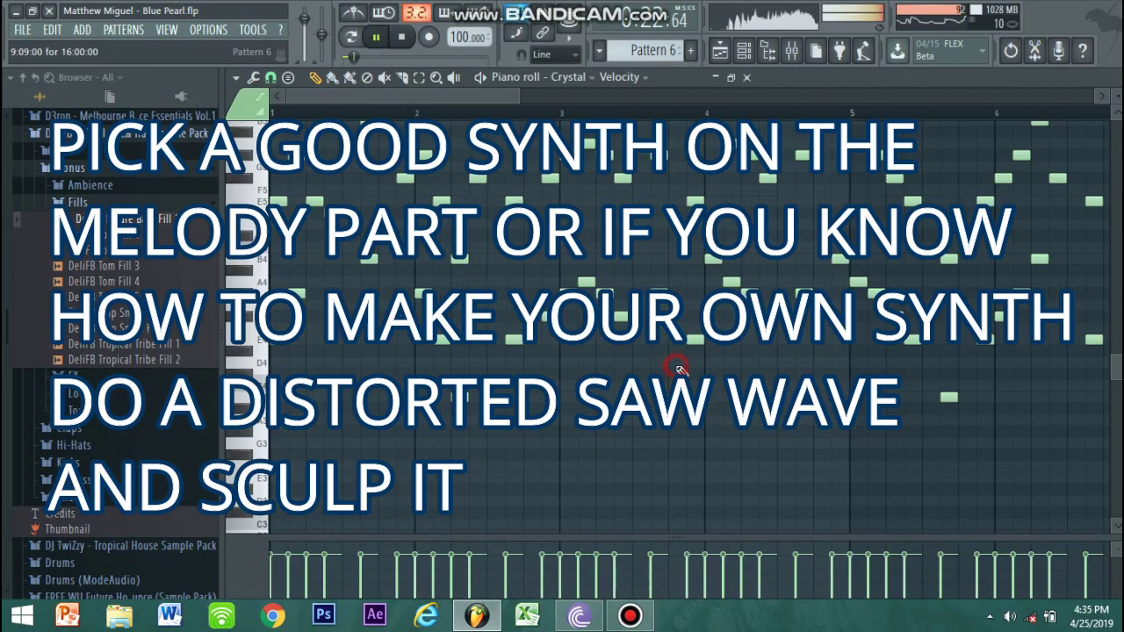
{"action": "scroll", "coordinate": [610, 218], "scroll_direction": "up", "scroll_amount": 3}
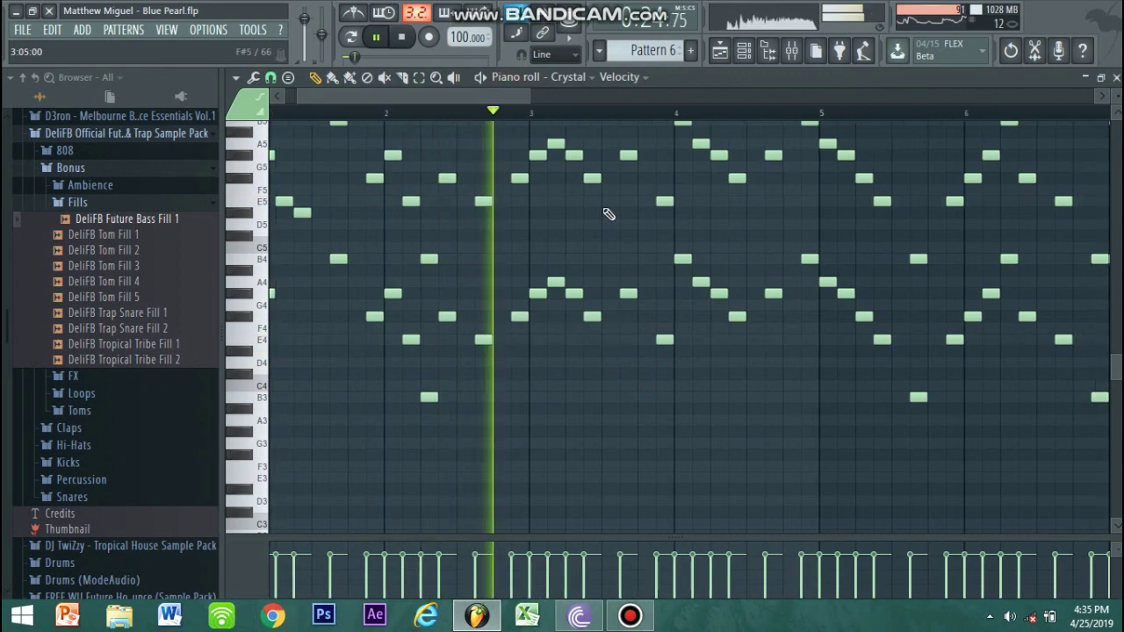
{"action": "left_click", "coordinate": [744, 51]}
{"action": "scroll", "coordinate": [466, 294], "scroll_direction": "down", "scroll_amount": 2}
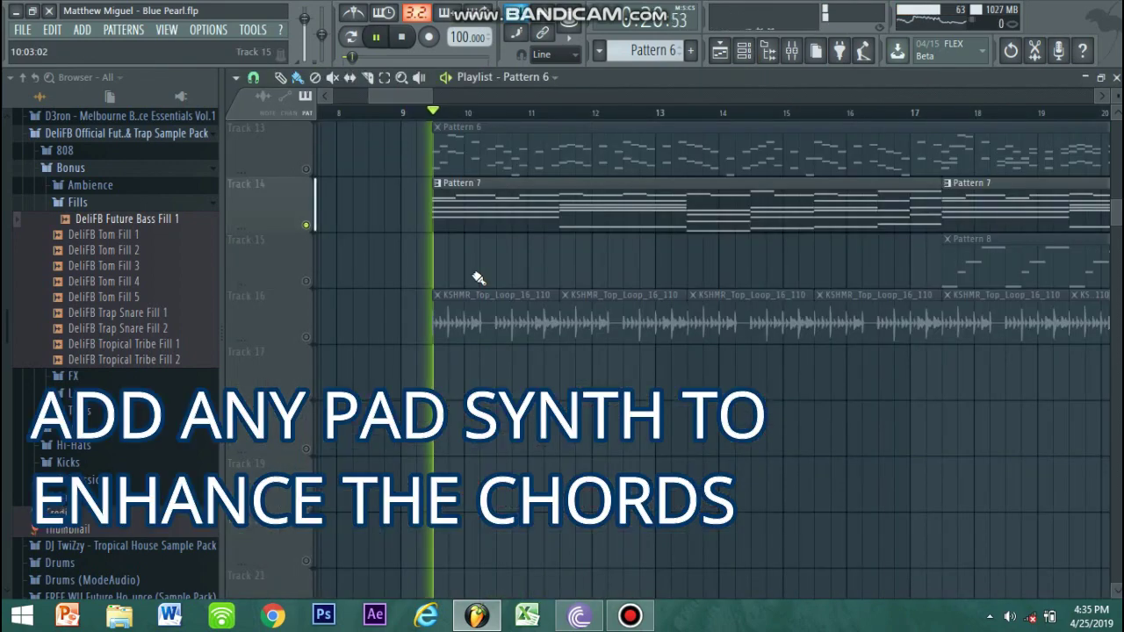
Step: Examine the Sylenth1_2 pad chords of Pattern 7 in the piano roll, showing more bars
{"action": "double_click", "coordinate": [480, 206]}
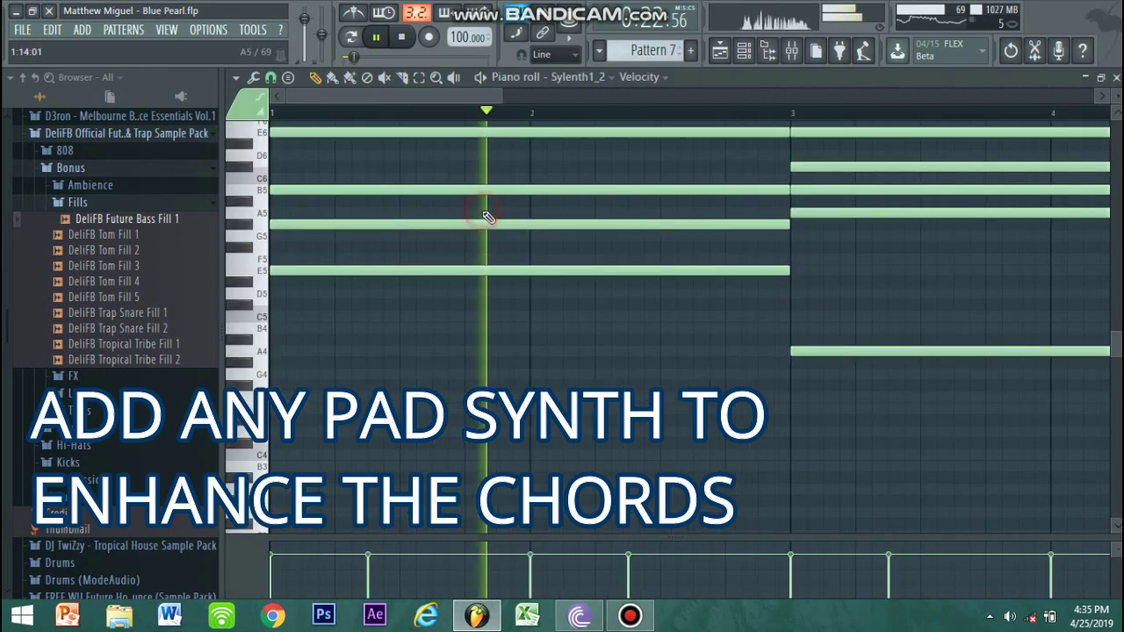
{"action": "scroll", "coordinate": [672, 155], "scroll_direction": "down", "scroll_amount": 3}
{"action": "scroll", "coordinate": [672, 156], "scroll_direction": "up", "scroll_amount": 2}
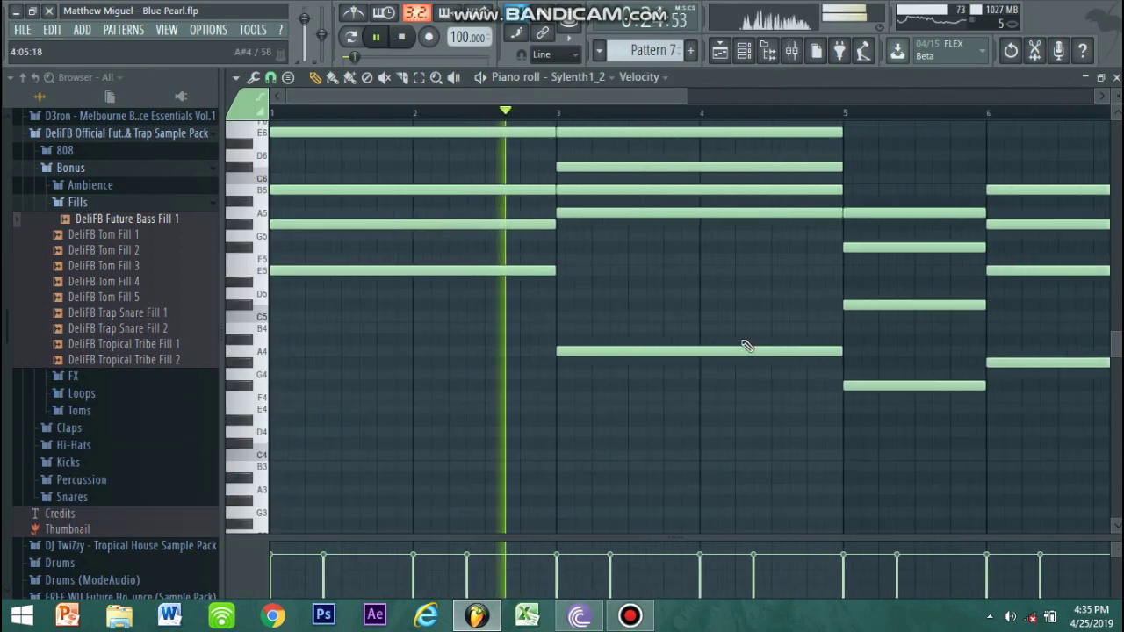
{"action": "left_click_drag", "start_coordinate": [610, 94], "coordinate": [740, 109]}
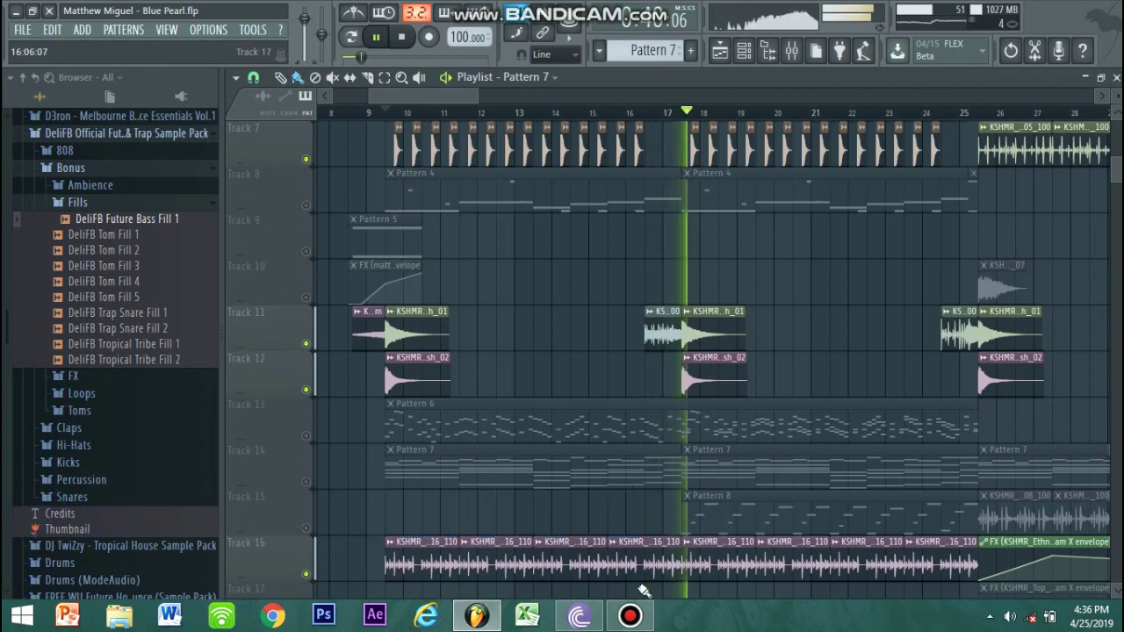
Step: Stop the song playback in the playlist
{"action": "key", "text": "space"}
{"action": "left_click", "coordinate": [630, 617]}
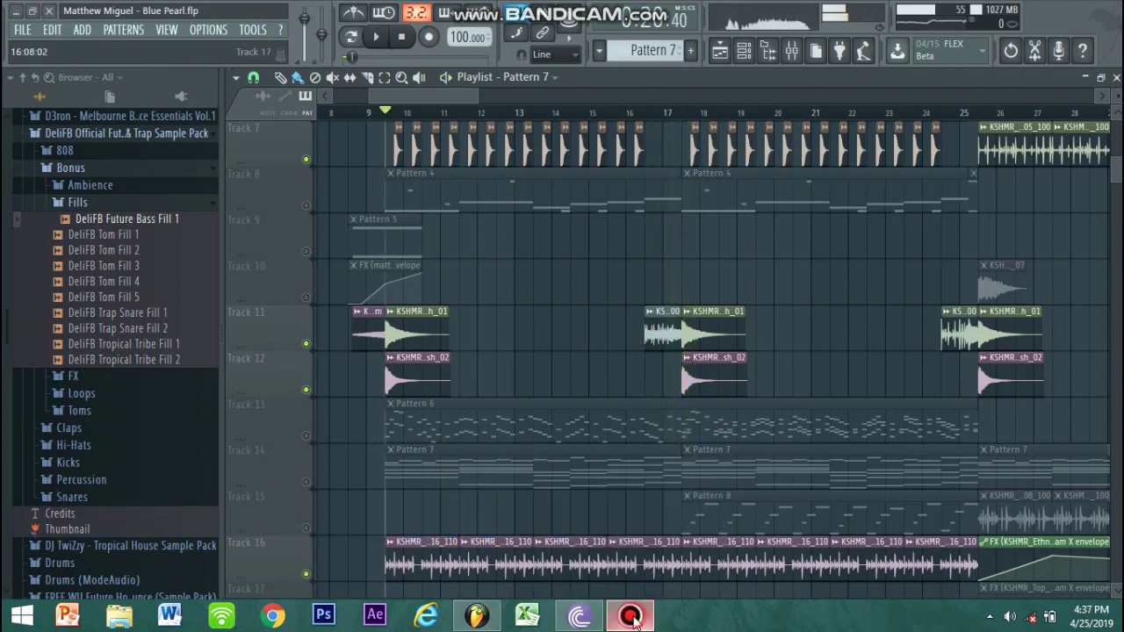
{"action": "left_click", "coordinate": [1042, 169]}
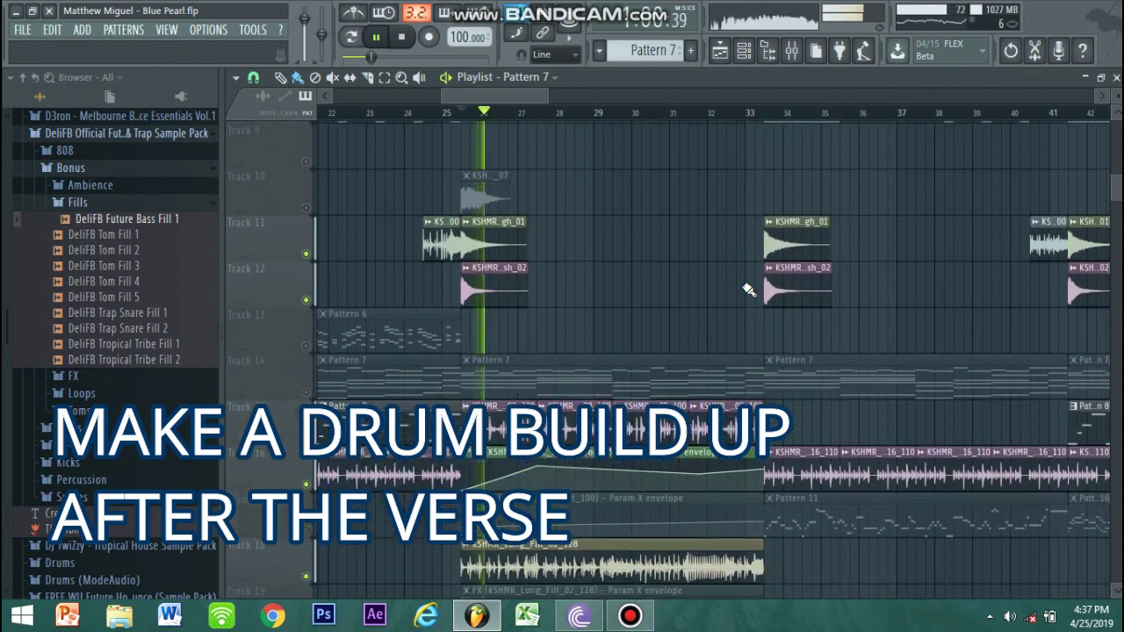
Step: Examine the drum build-up clips and automation envelopes between bars 25 and 33 in the playlist
{"action": "scroll", "coordinate": [748, 290], "scroll_direction": "down", "scroll_amount": 5}
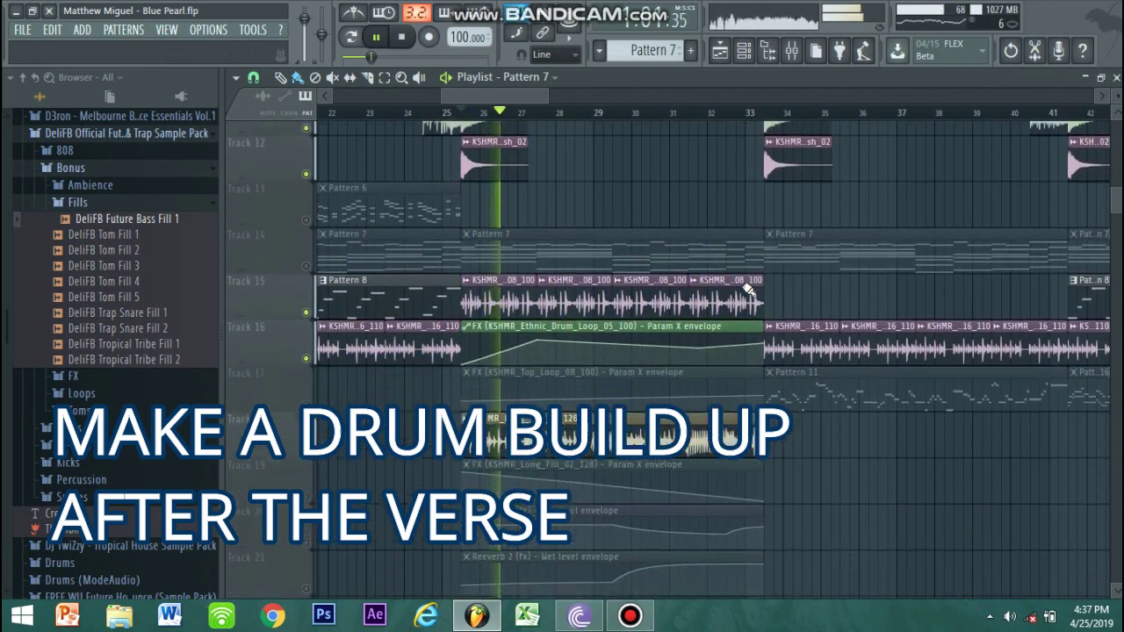
{"action": "scroll", "coordinate": [748, 289], "scroll_direction": "down", "scroll_amount": 1}
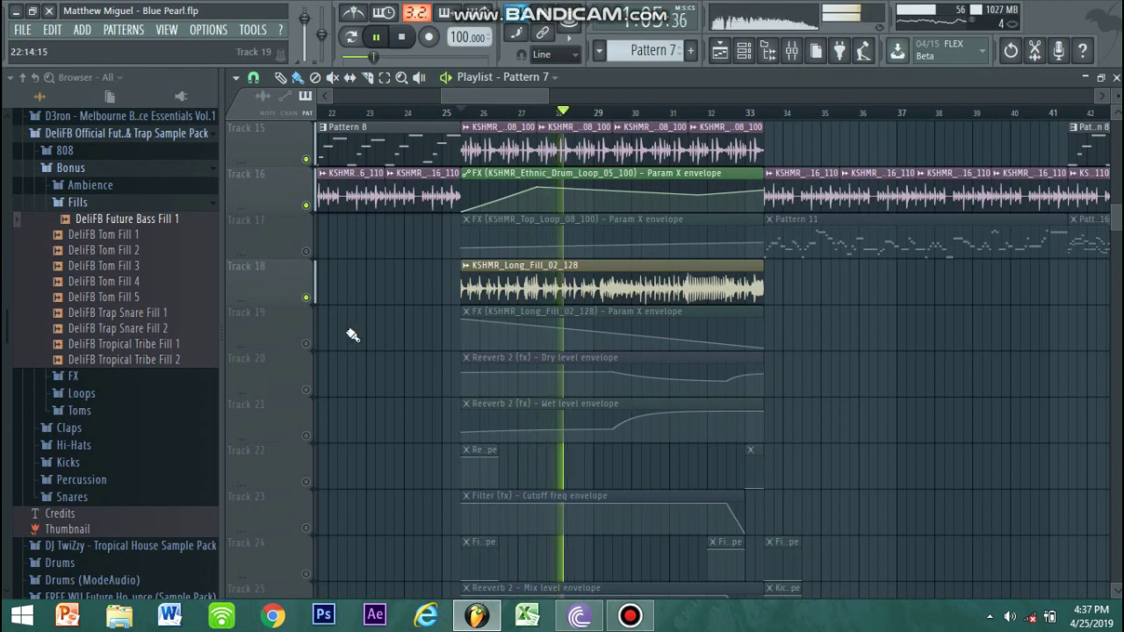
{"action": "scroll", "coordinate": [352, 334], "scroll_direction": "down", "scroll_amount": 1}
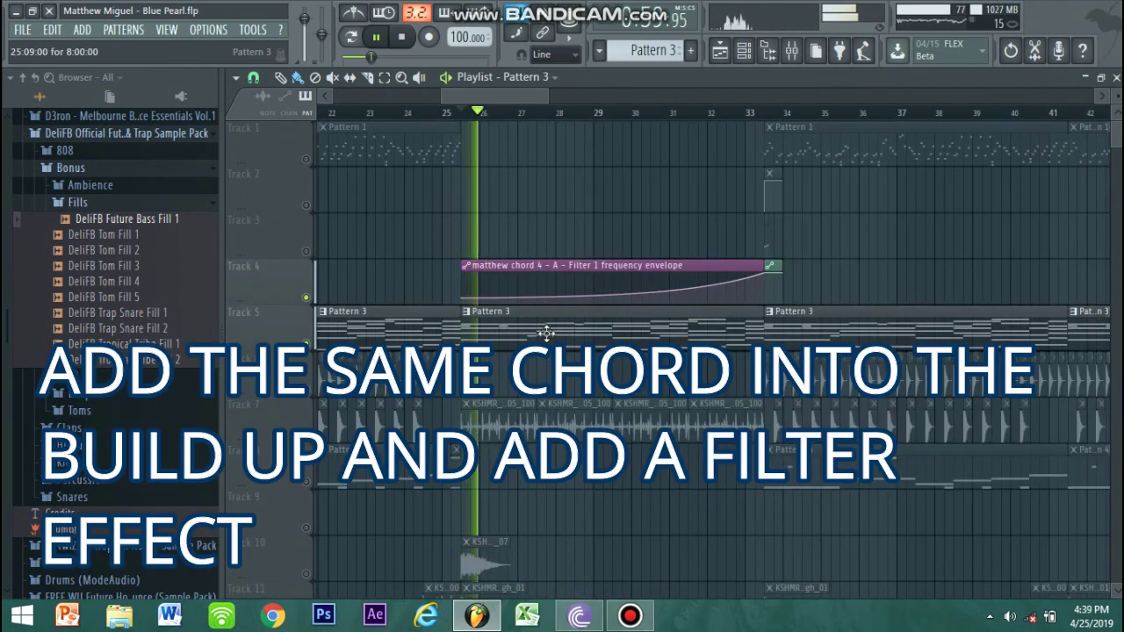
Step: Examine the build-up chords of Pattern 3 in the piano roll from bar 1 through bar 8
{"action": "double_click", "coordinate": [546, 332]}
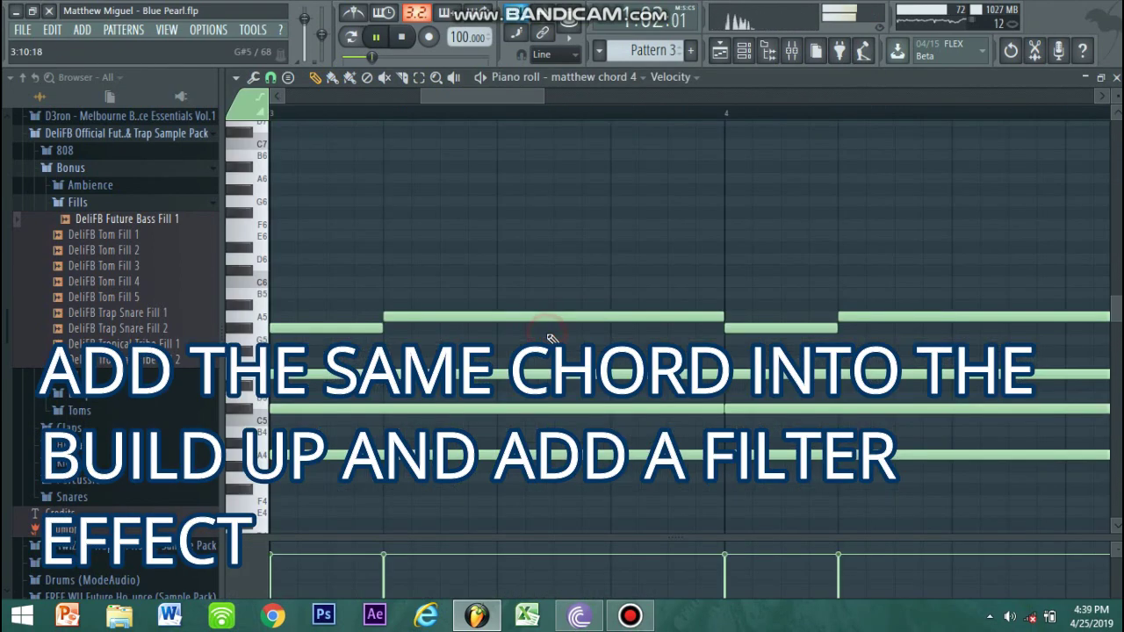
{"action": "left_click_drag", "start_coordinate": [424, 94], "coordinate": [286, 94]}
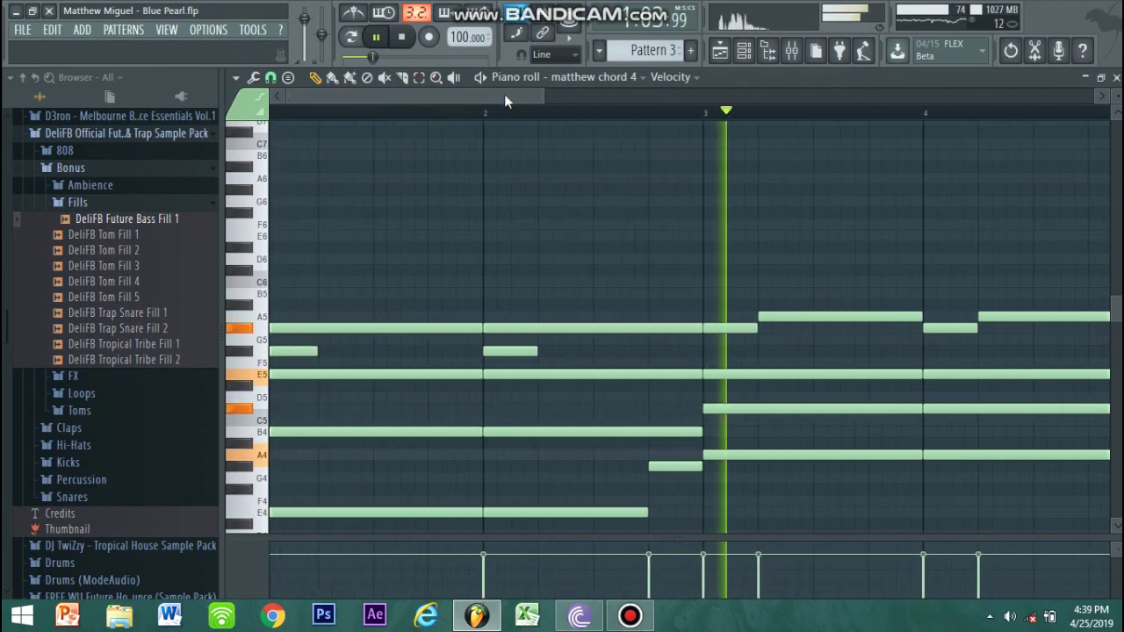
{"action": "left_click_drag", "start_coordinate": [825, 109], "coordinate": [913, 115]}
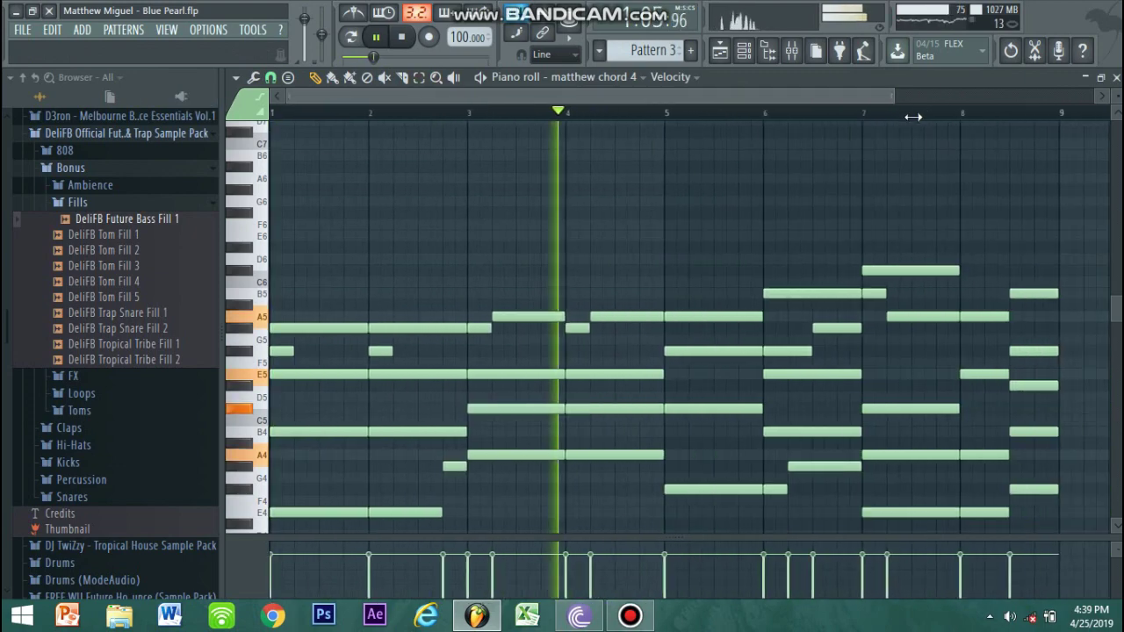
{"action": "scroll", "coordinate": [844, 252], "scroll_direction": "down", "scroll_amount": 3}
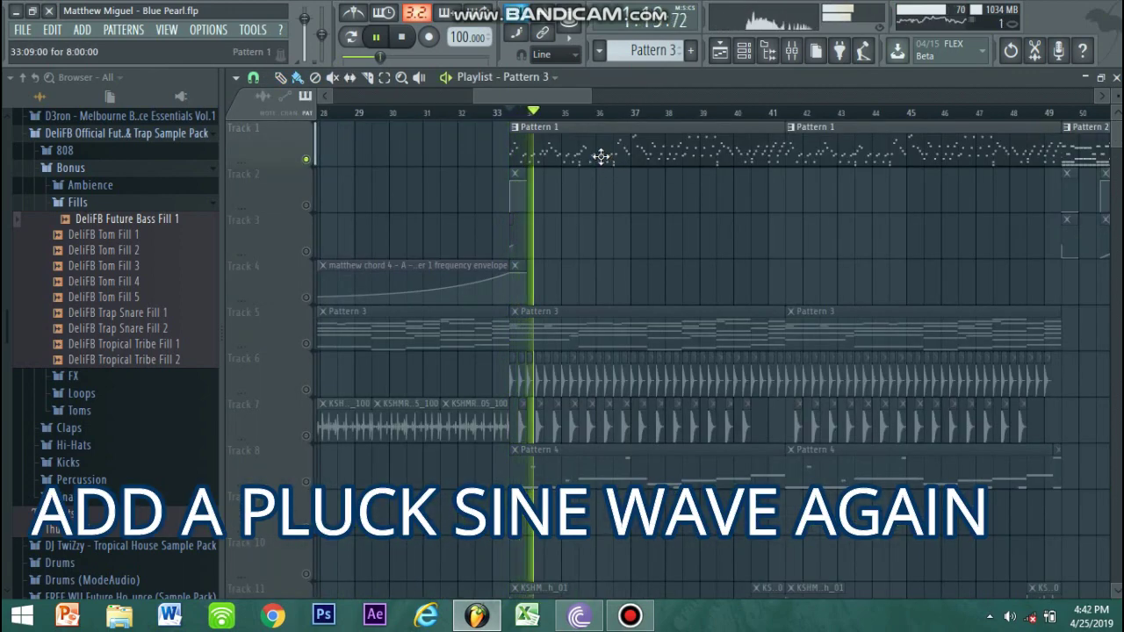
Step: Examine the second drop's pluck, bass and pad notes in Patterns 1, 4 and 7 in the piano roll
{"action": "double_click", "coordinate": [600, 156]}
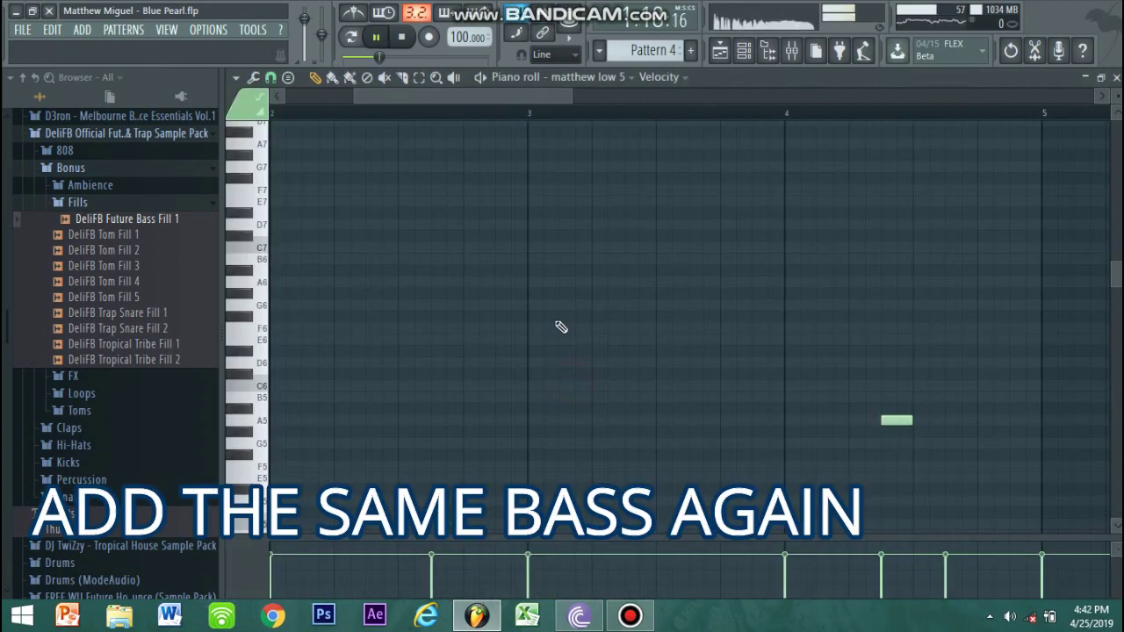
{"action": "scroll", "coordinate": [561, 326], "scroll_direction": "down", "scroll_amount": 5}
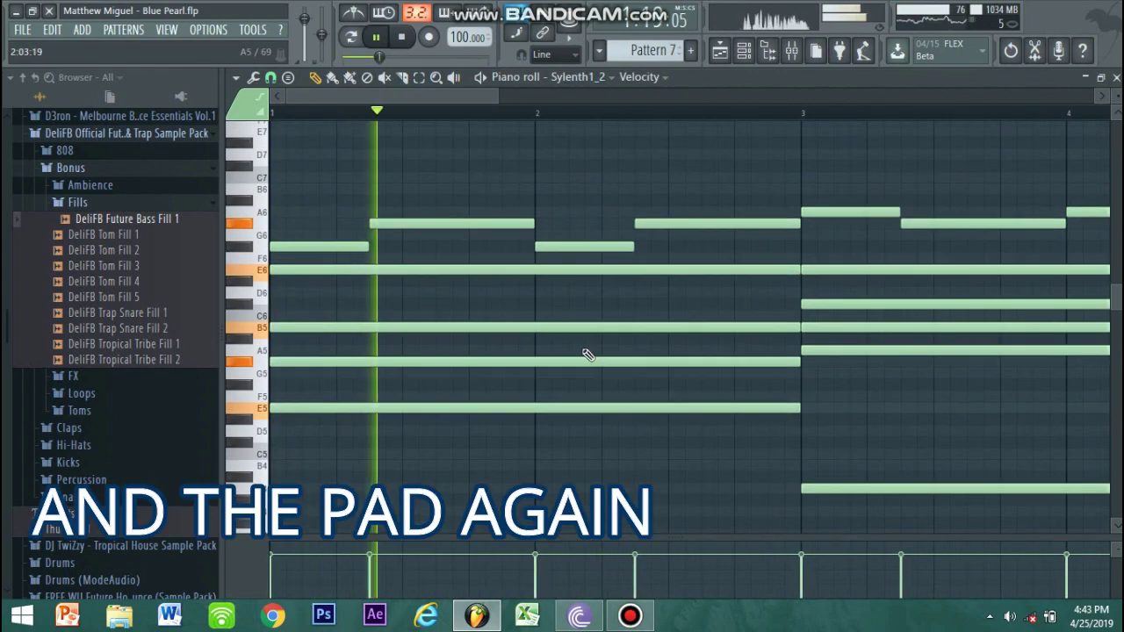
{"action": "left_click_drag", "start_coordinate": [500, 97], "coordinate": [787, 96]}
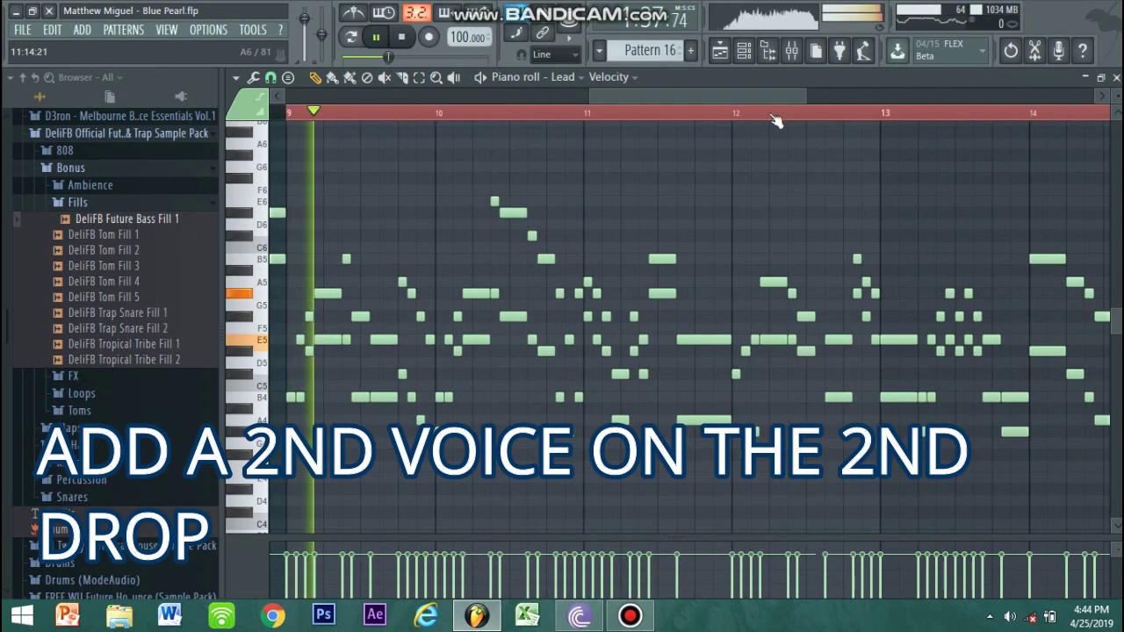
Step: Examine the second-voice Lead notes of Pattern 16 from bar 9 to bar 16 in the piano roll
{"action": "scroll", "coordinate": [920, 124], "scroll_direction": "down", "scroll_amount": 3}
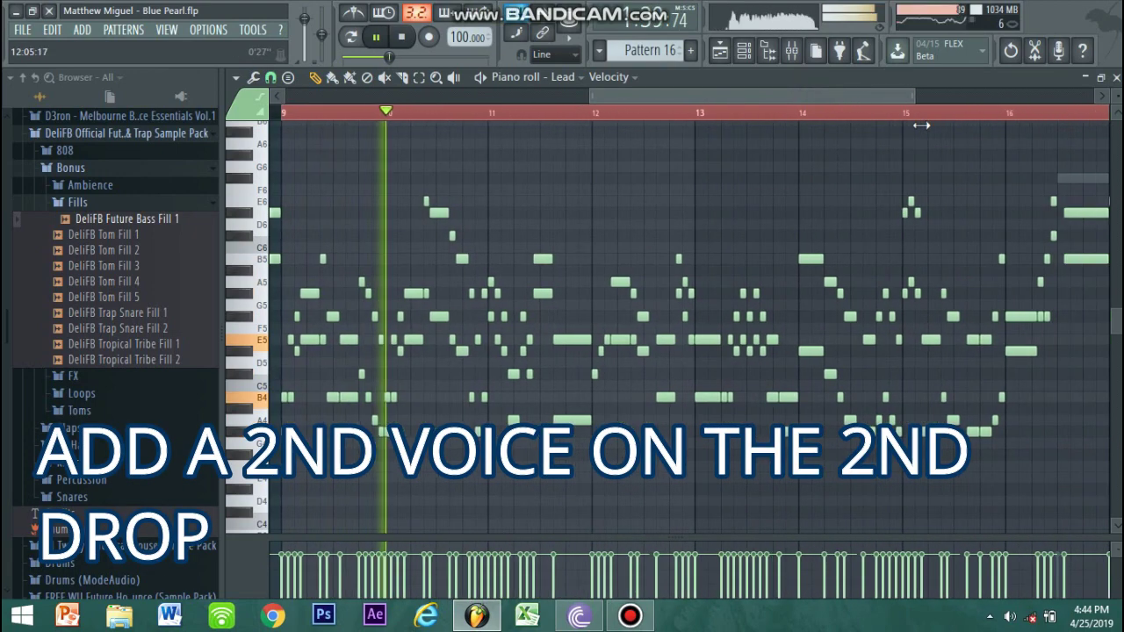
{"action": "scroll", "coordinate": [828, 187], "scroll_direction": "down", "scroll_amount": 1}
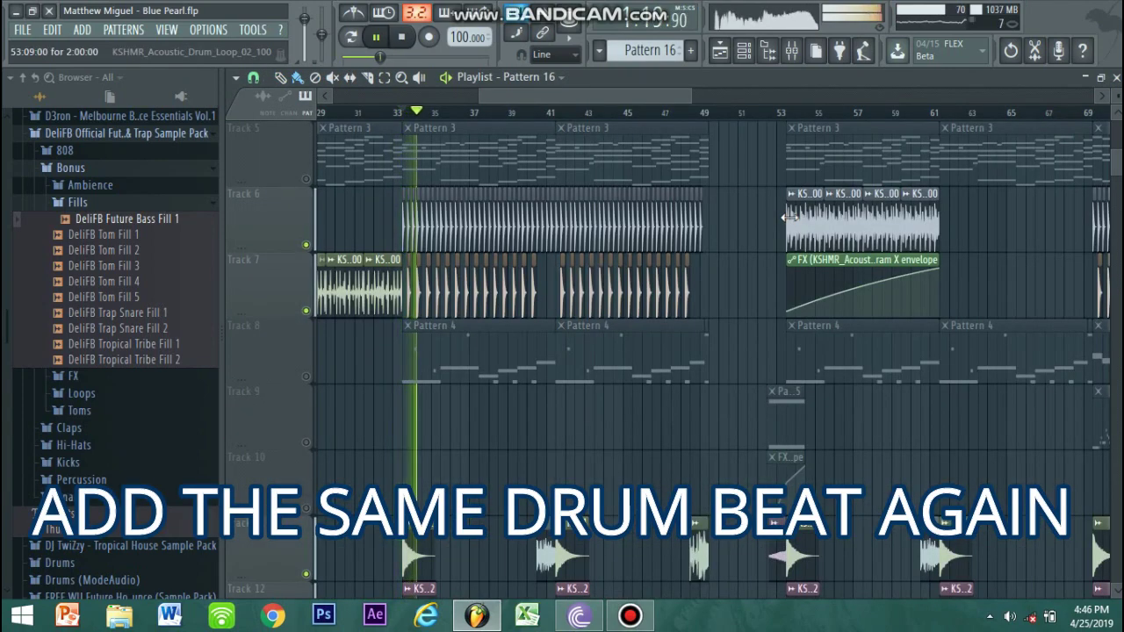
Step: Examine the Harmor #2 square pluck notes of Pattern 8 on Track 15 in the piano roll
{"action": "scroll", "coordinate": [784, 220], "scroll_direction": "down", "scroll_amount": 5}
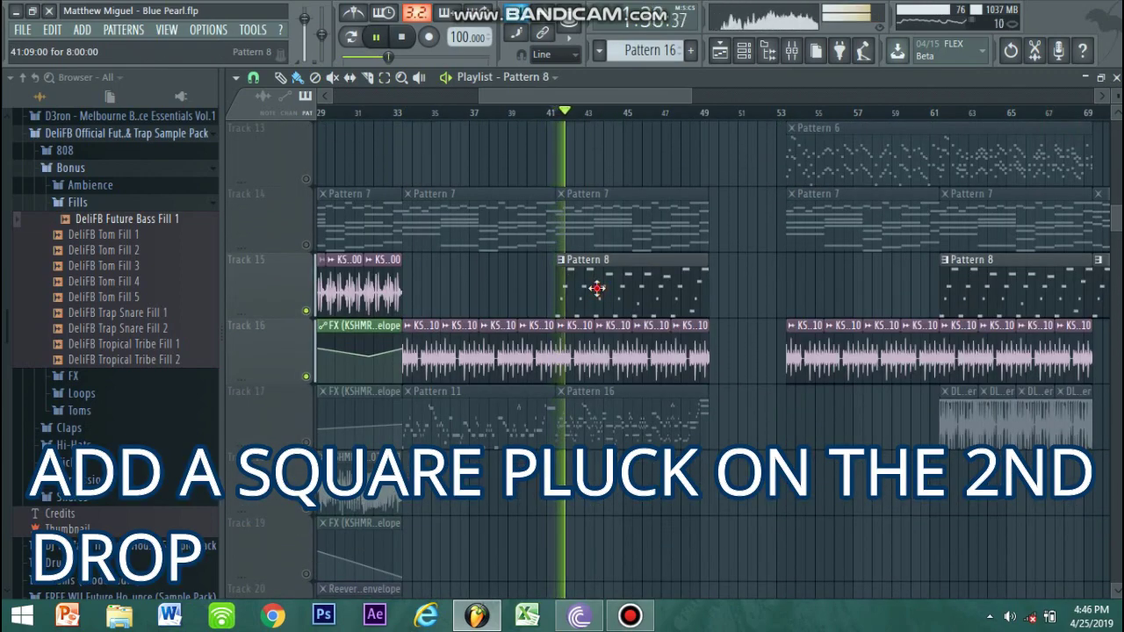
{"action": "double_click", "coordinate": [596, 288]}
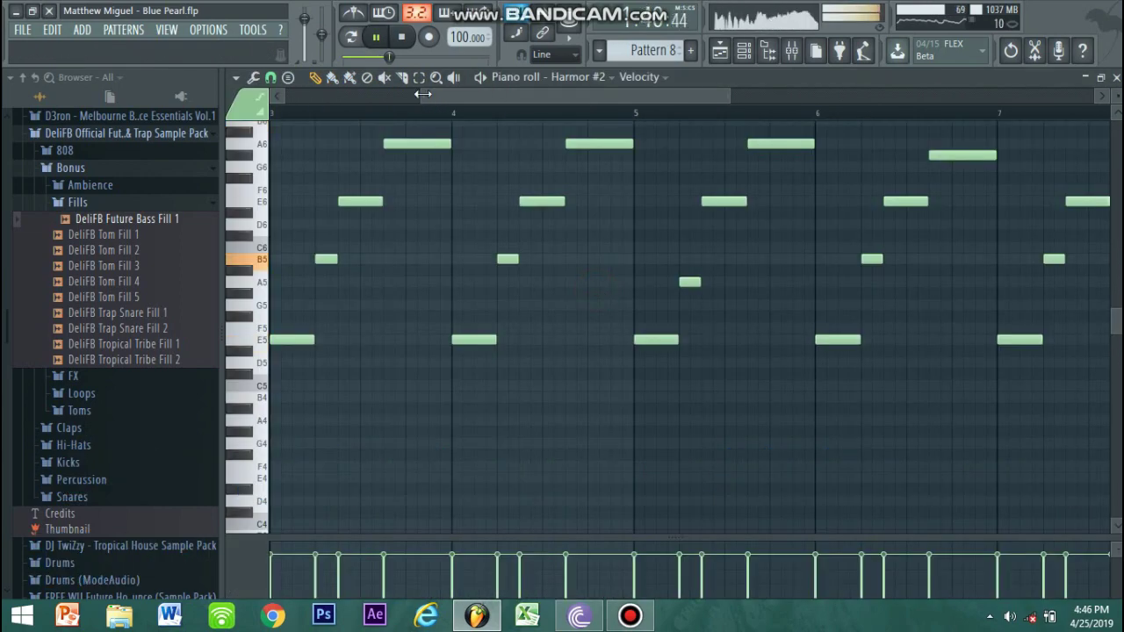
{"action": "left_click_drag", "start_coordinate": [422, 94], "coordinate": [280, 94]}
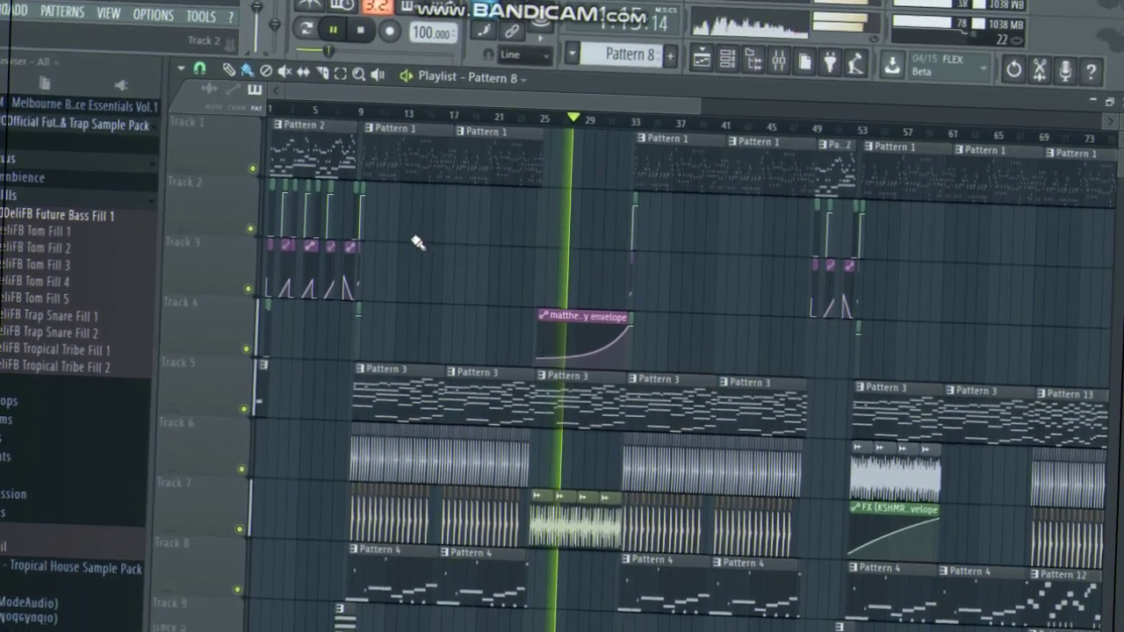
Step: Review the full song arrangement across all playlist tracks, including a closer view of bars 29 to 75
{"action": "scroll", "coordinate": [418, 244], "scroll_direction": "down", "scroll_amount": 10}
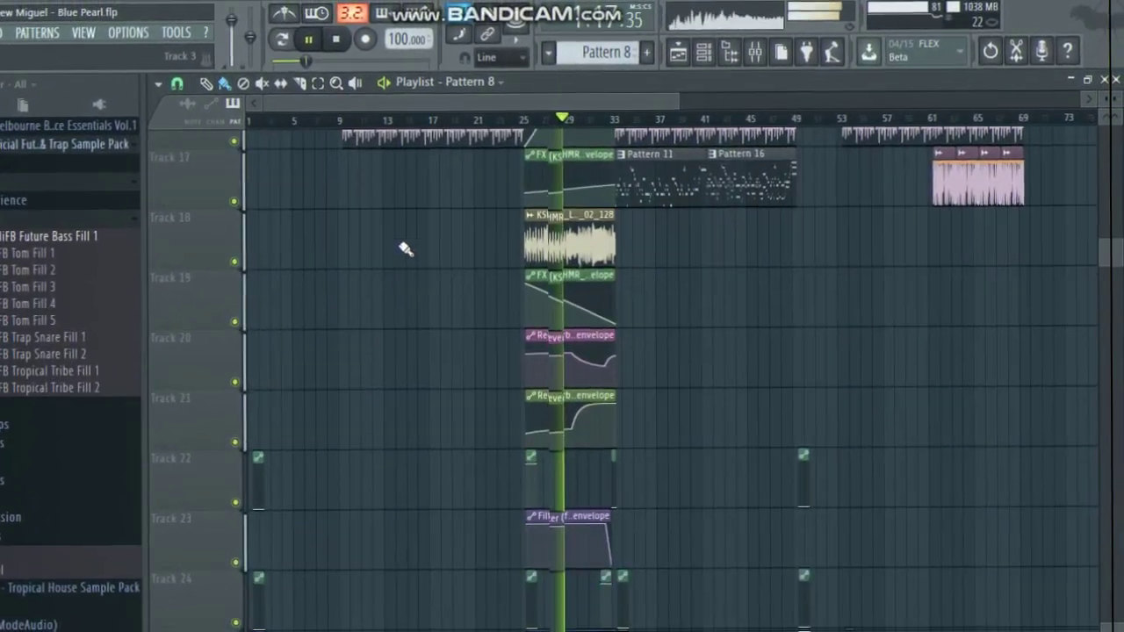
{"action": "scroll", "coordinate": [406, 249], "scroll_direction": "down", "scroll_amount": 7}
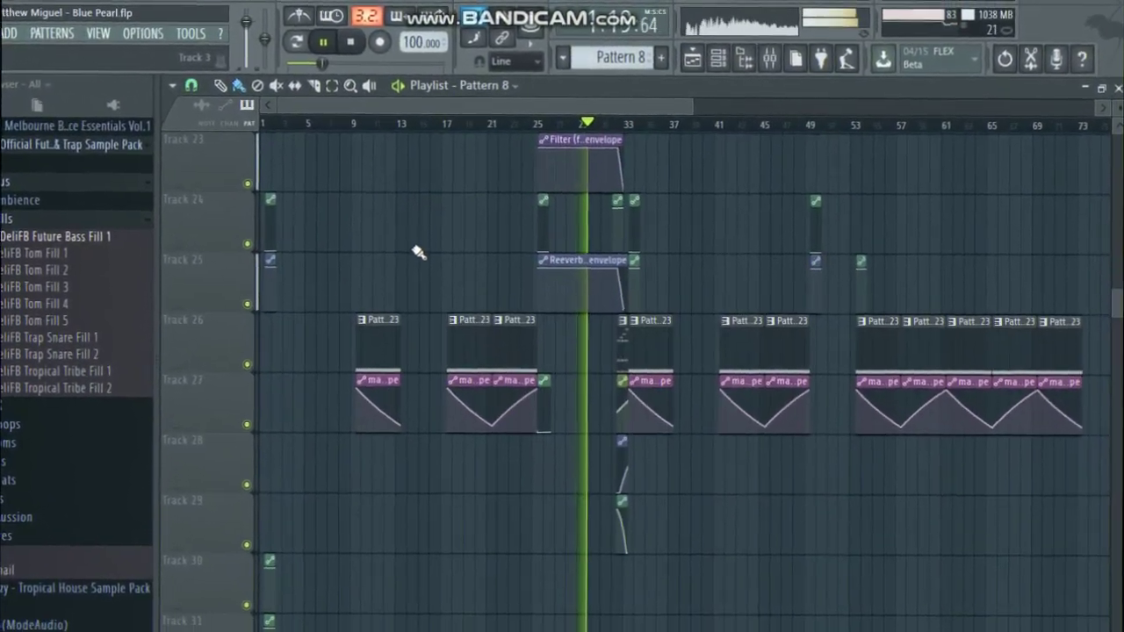
{"action": "scroll", "coordinate": [418, 252], "scroll_direction": "up", "scroll_amount": 14}
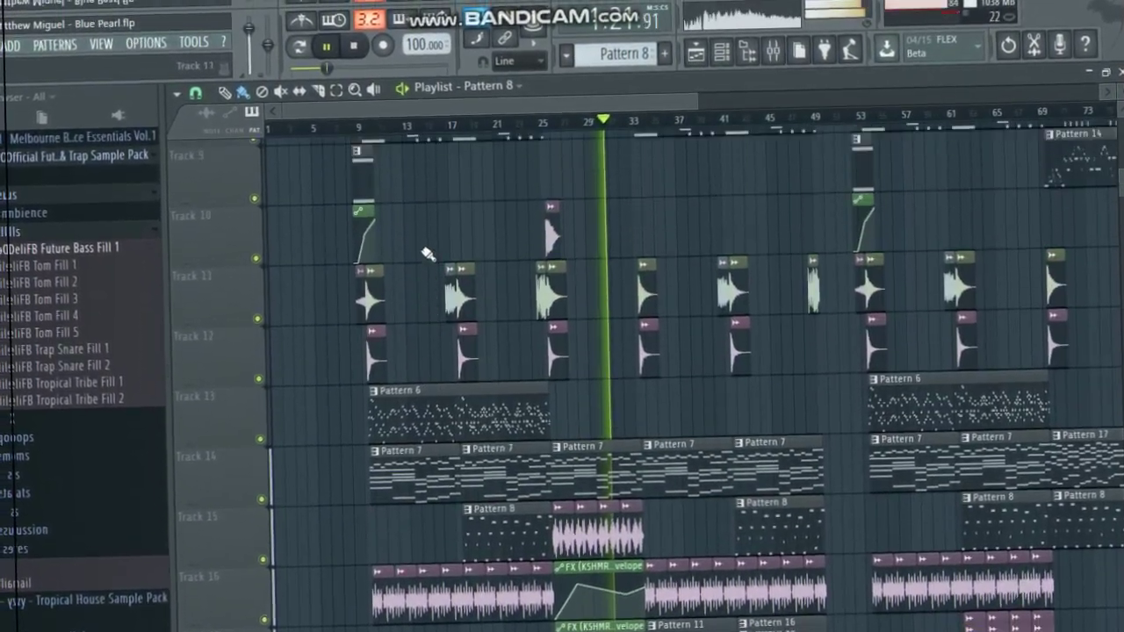
{"action": "scroll", "coordinate": [422, 250], "scroll_direction": "up", "scroll_amount": 8}
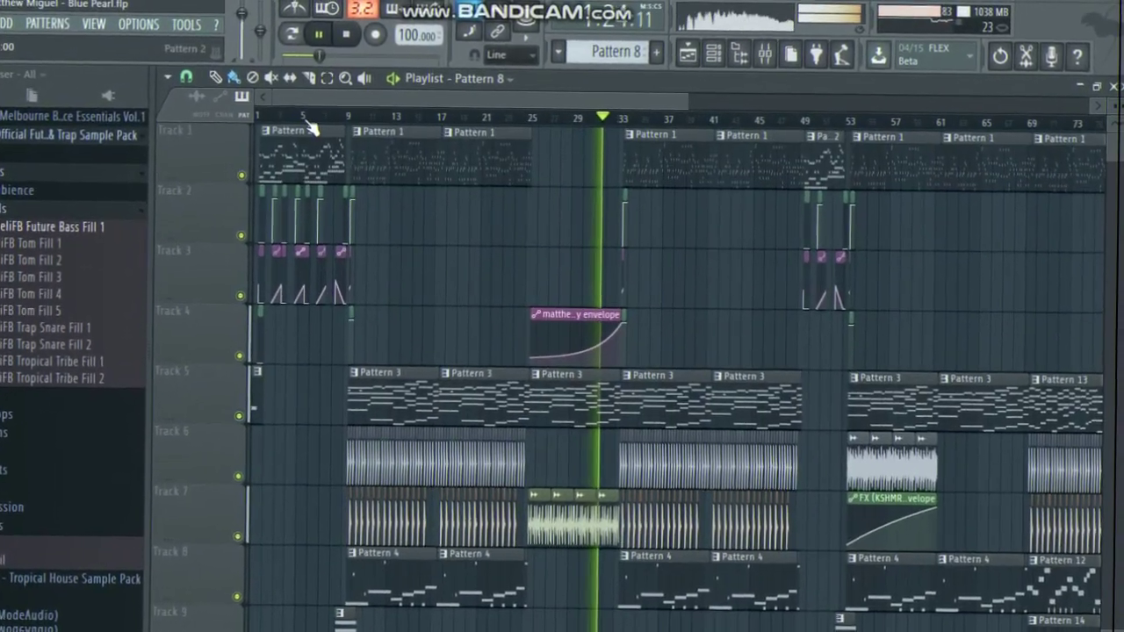
{"action": "left_click_drag", "start_coordinate": [259, 103], "coordinate": [453, 139]}
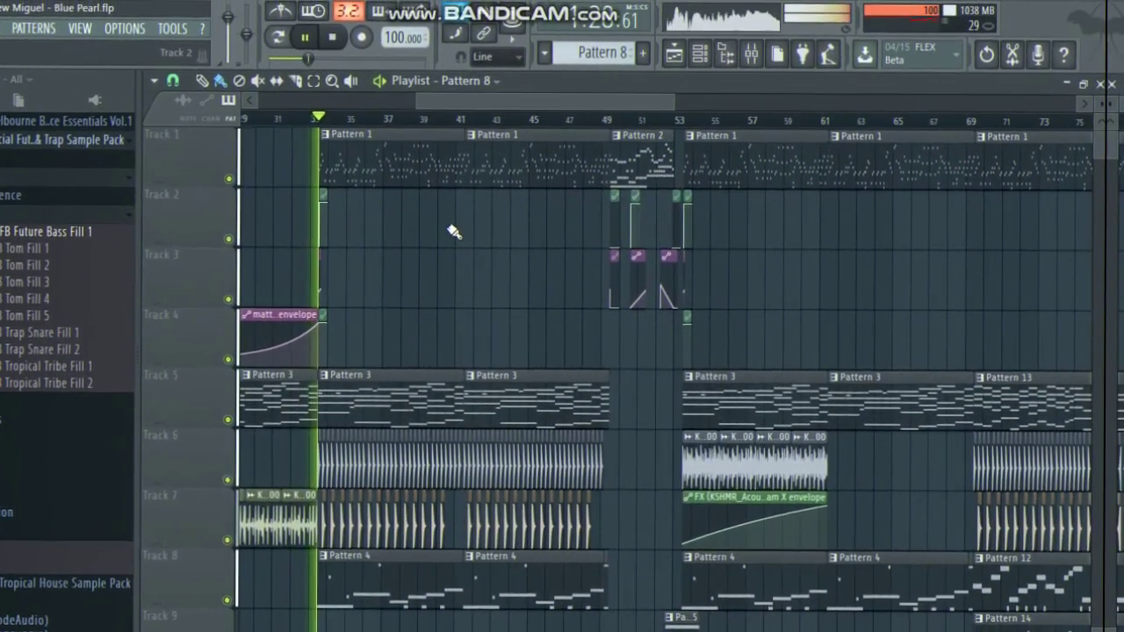
{"action": "scroll", "coordinate": [466, 237], "scroll_direction": "down", "scroll_amount": 2}
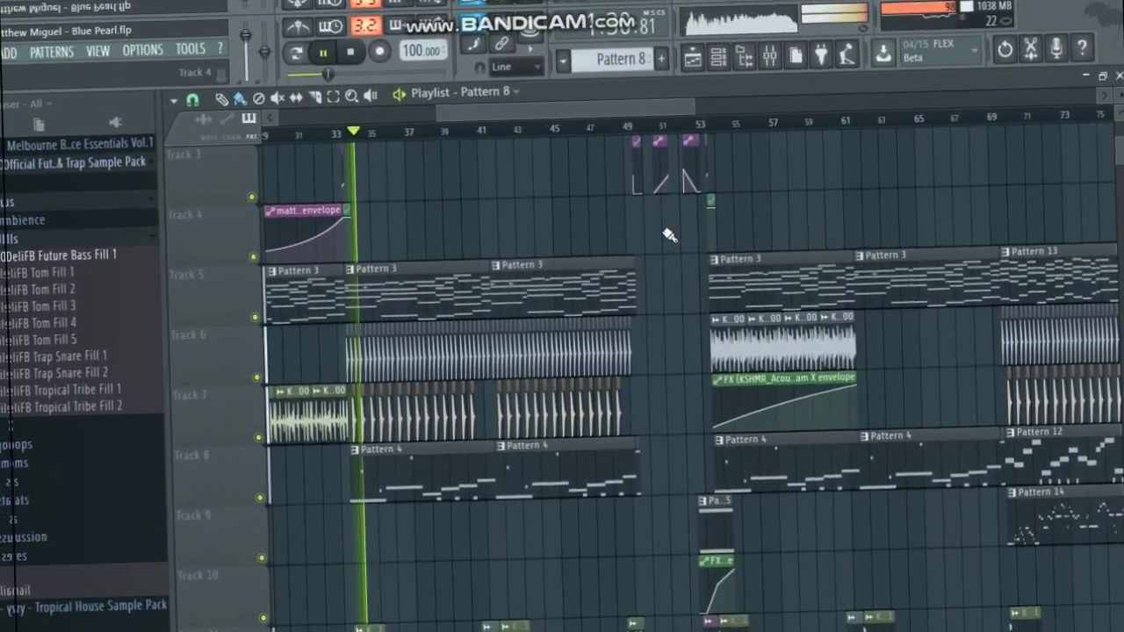